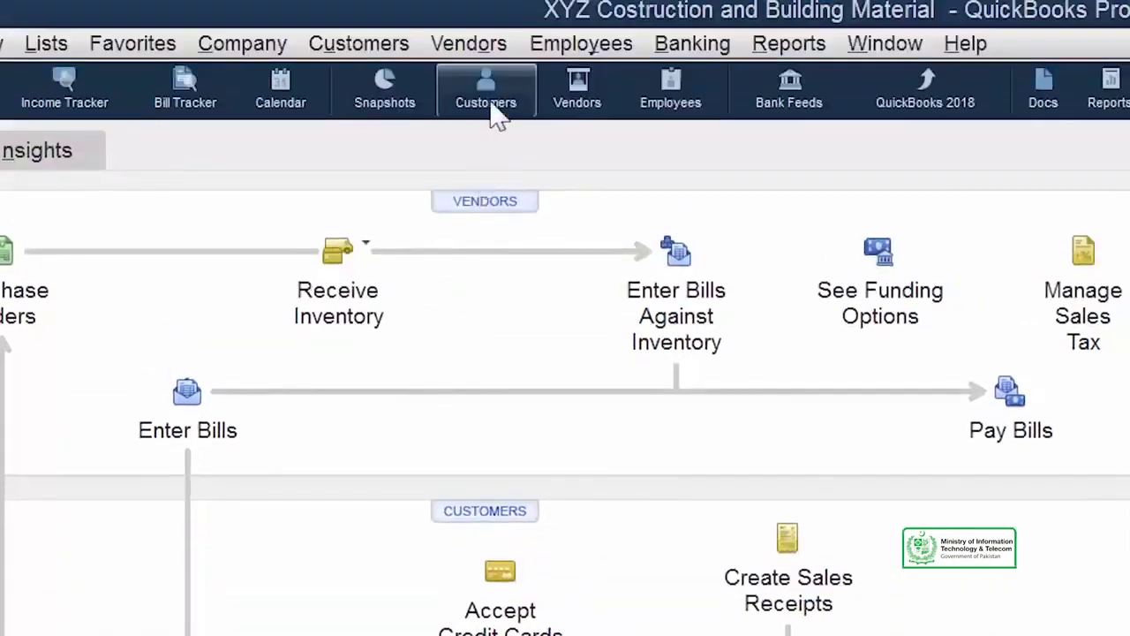
# Open the Customer Center from the Customers menu and resize its customer list panel
pyautogui.click(375, 60)
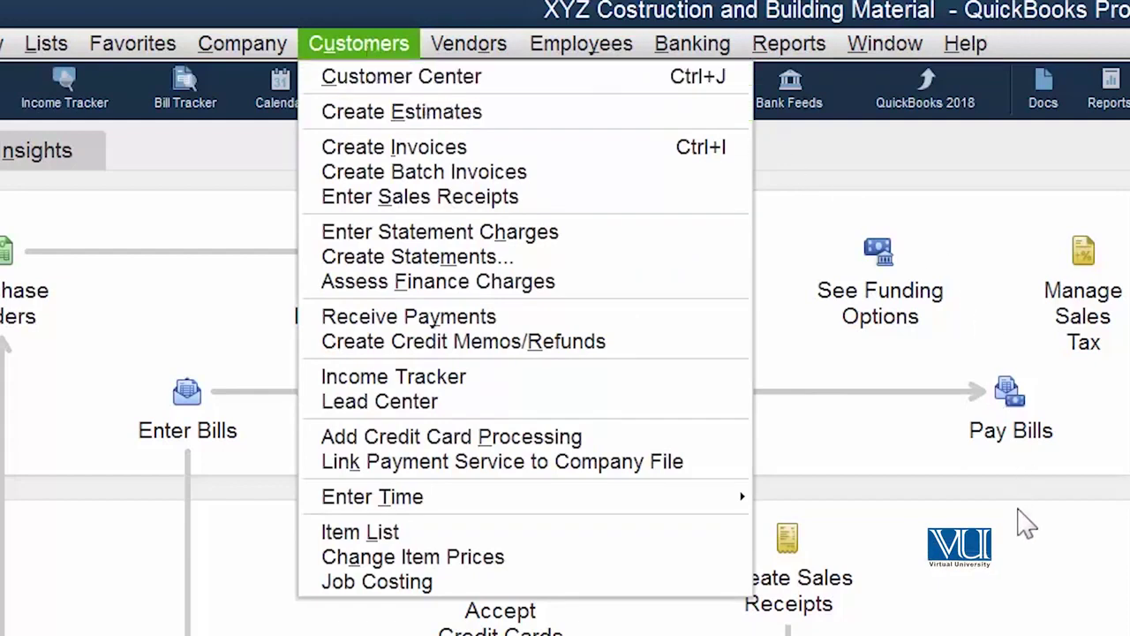
pyautogui.click(445, 82)
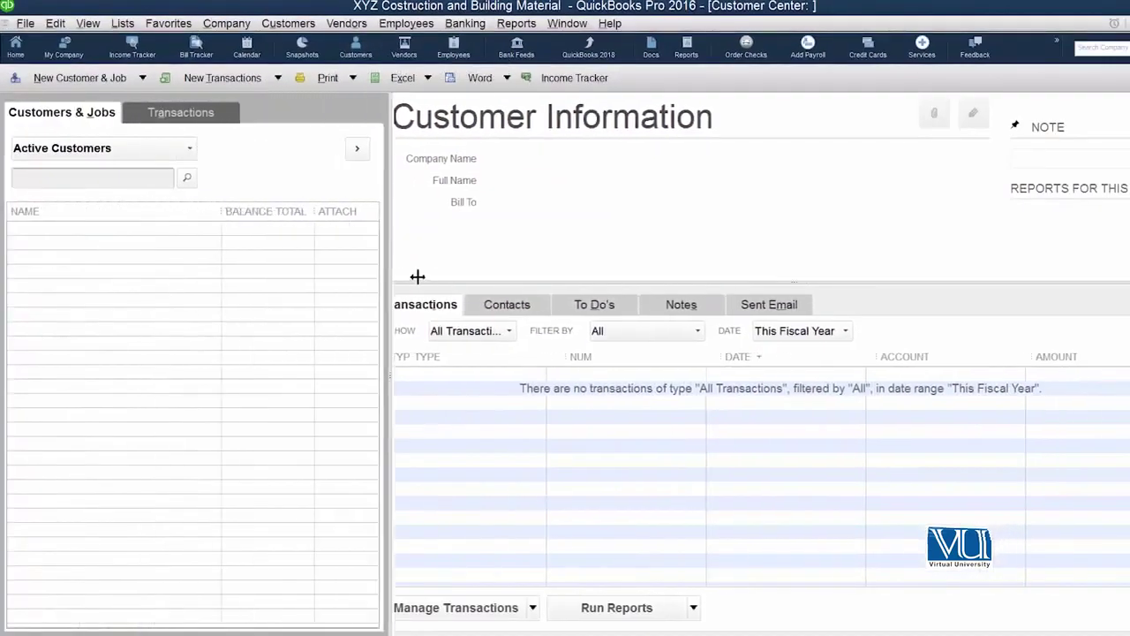
pyautogui.moveTo(274, 279); pyautogui.dragTo(417, 278)
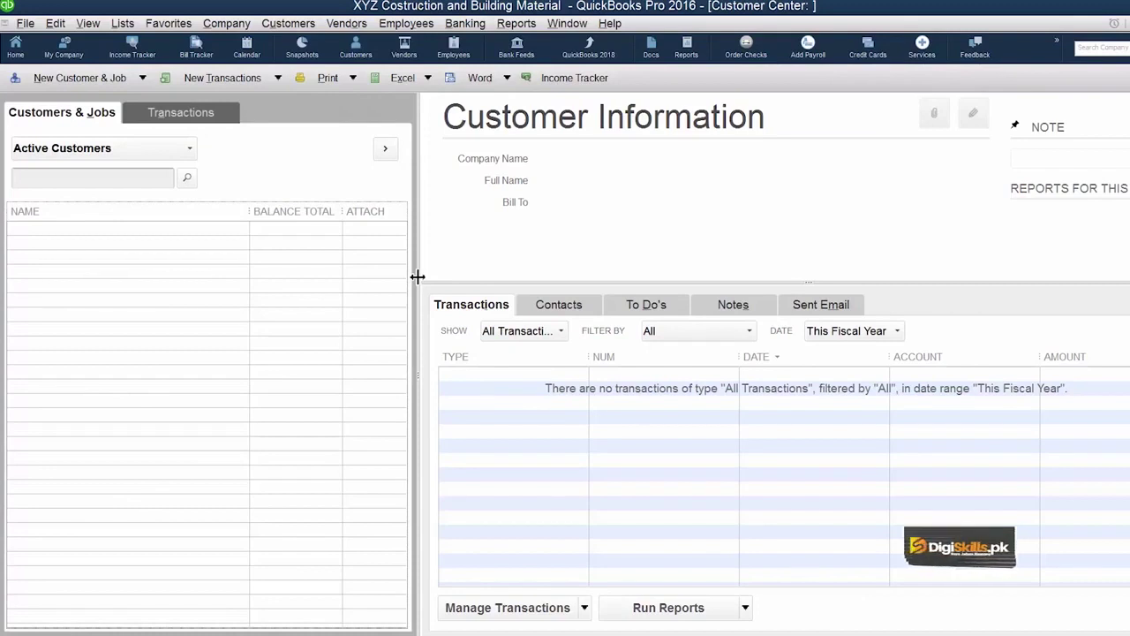
pyautogui.moveTo(417, 277)
pyautogui.mouseDown()
pyautogui.moveTo(385, 284)
pyautogui.moveTo(297, 194)
pyautogui.mouseUp()
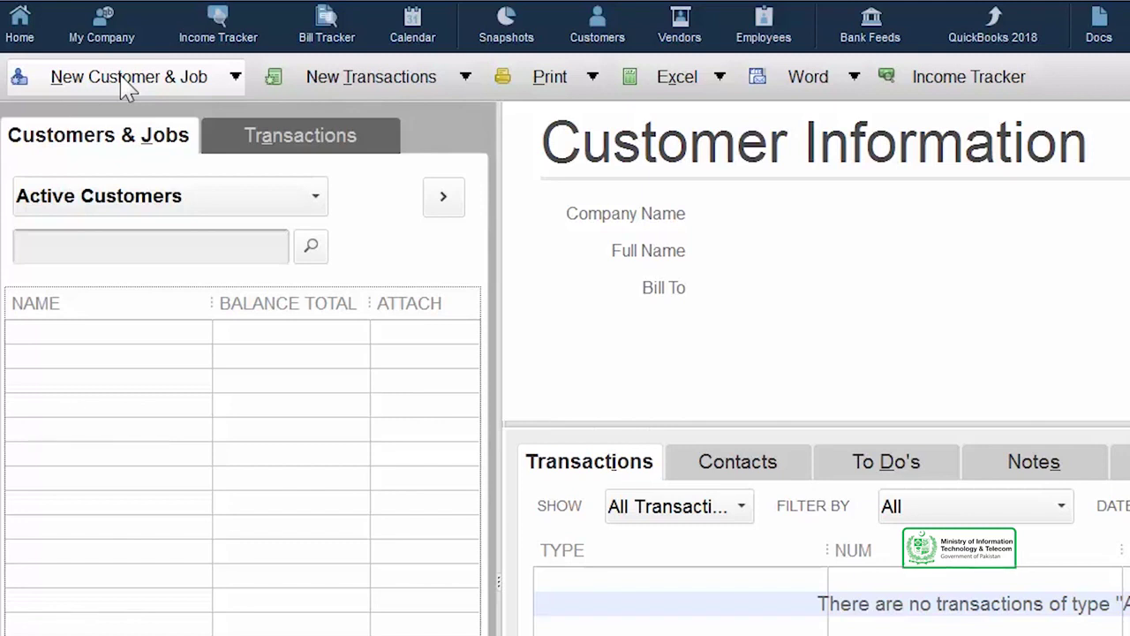
# Start a New Customer record and enter the customer's name
pyautogui.click(127, 87)
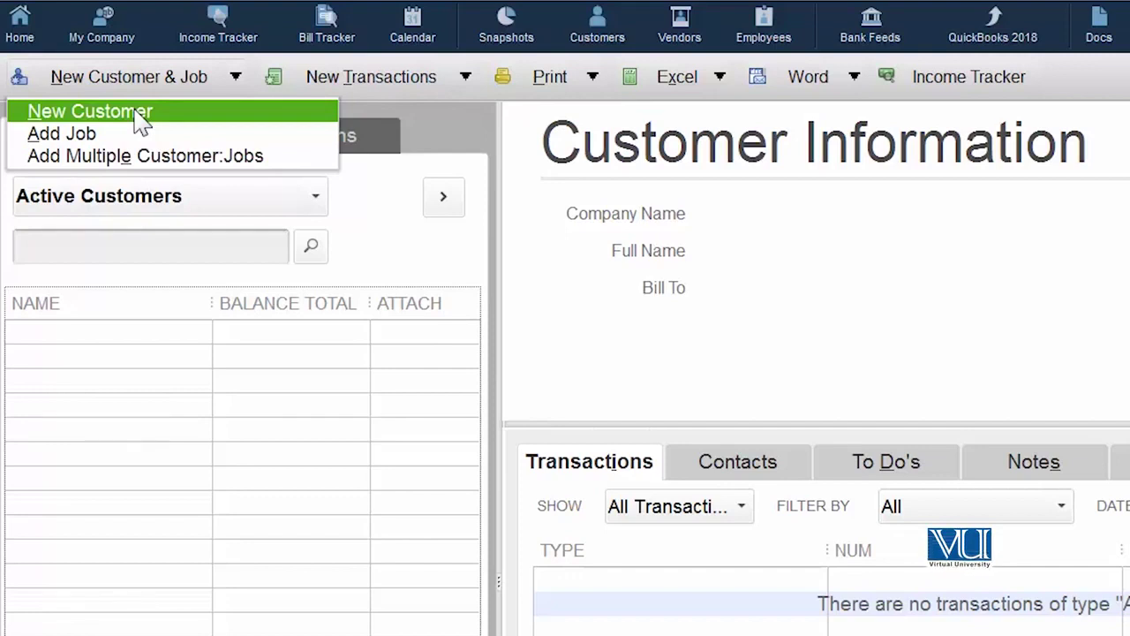
pyautogui.click(139, 123)
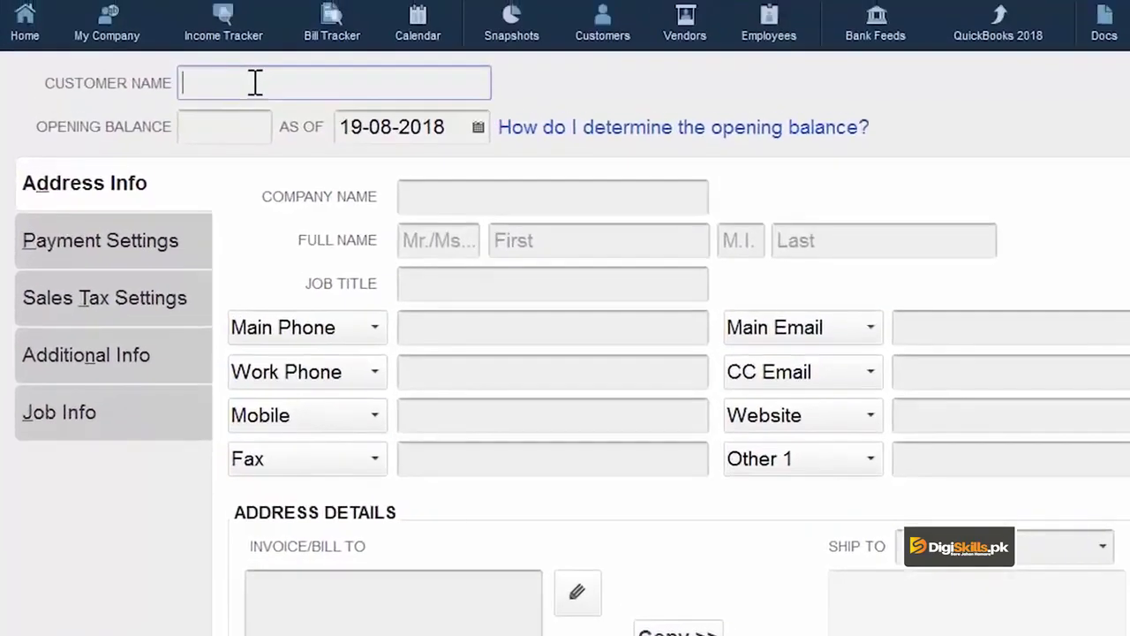
pyautogui.write('Javed')
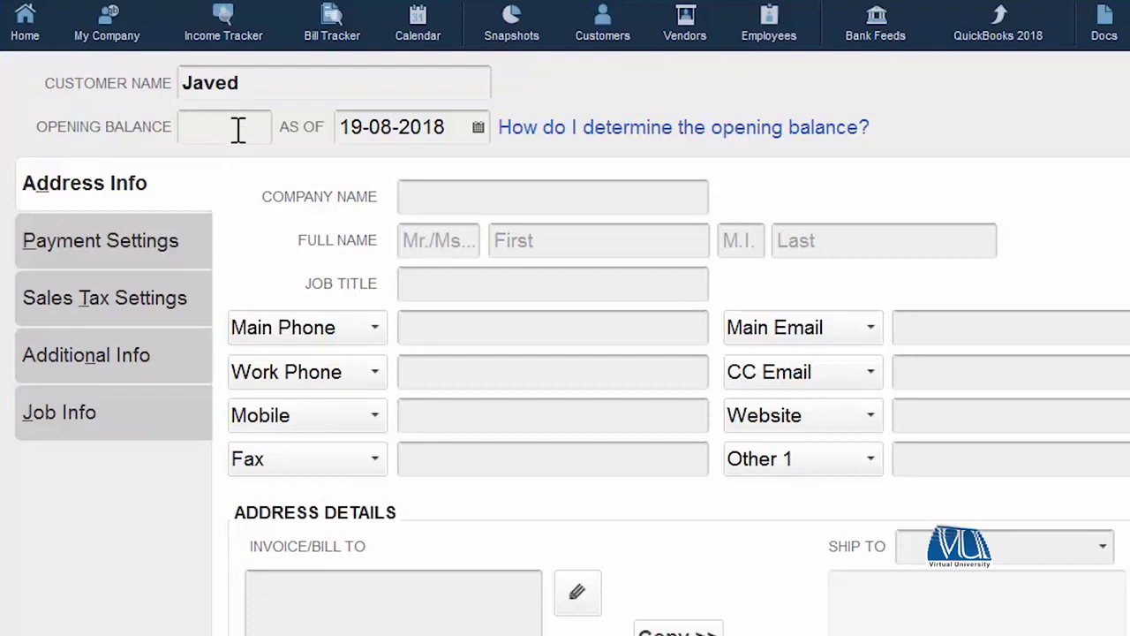
# Enter the company name, the contact's first and last name, and job title CEO
pyautogui.click(244, 80)
pyautogui.click(424, 201)
pyautogui.write('Javed Construction')
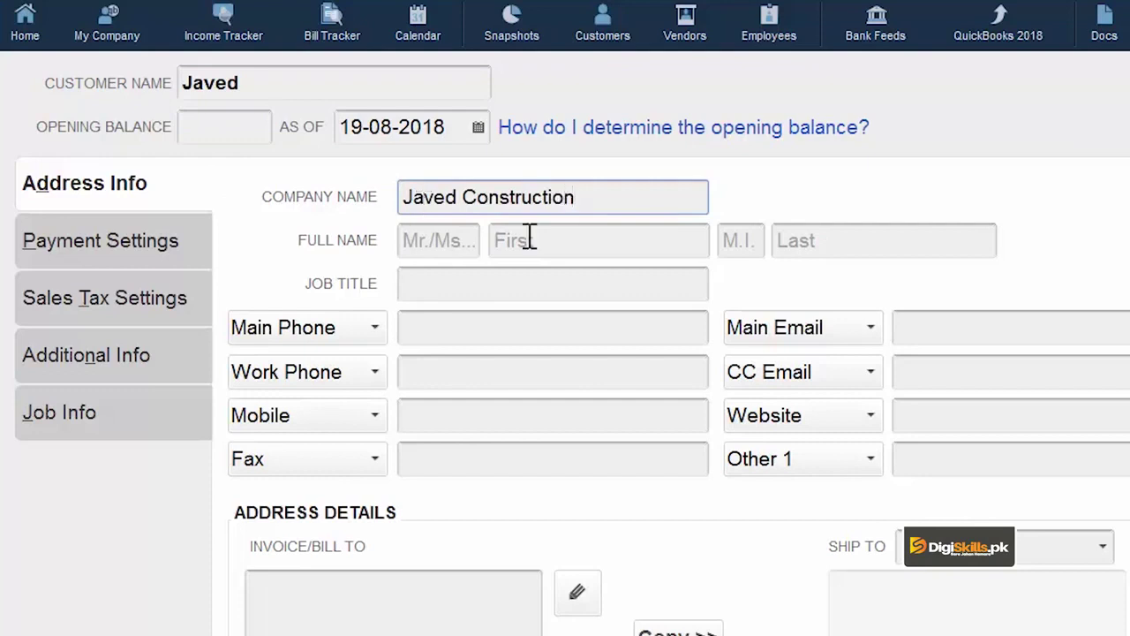
pyautogui.click(529, 234)
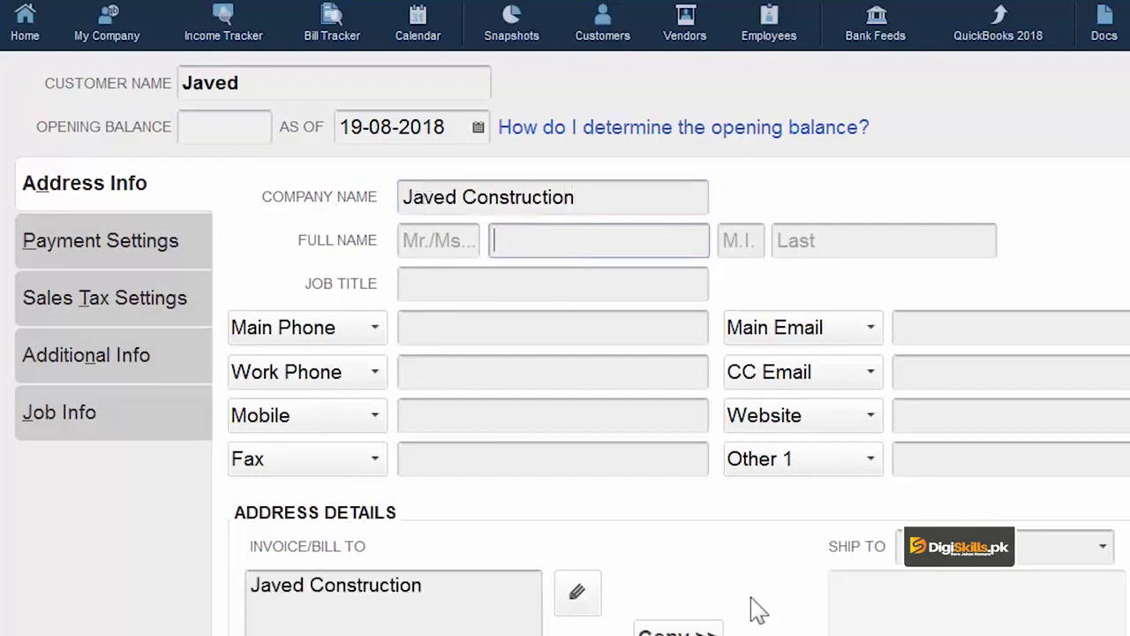
pyautogui.click(883, 240)
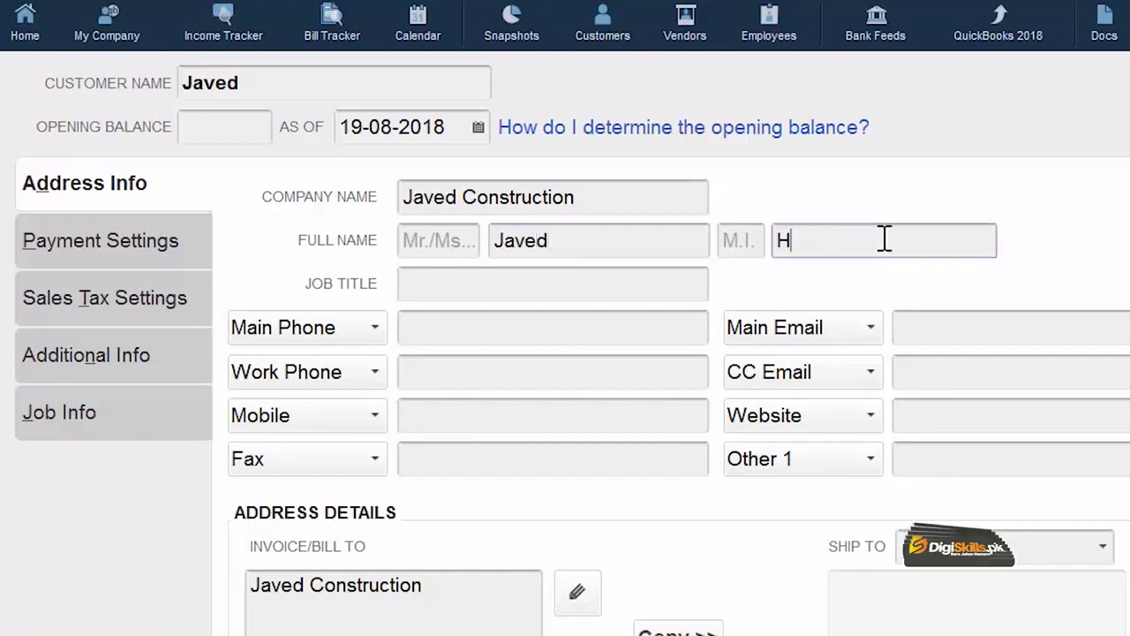
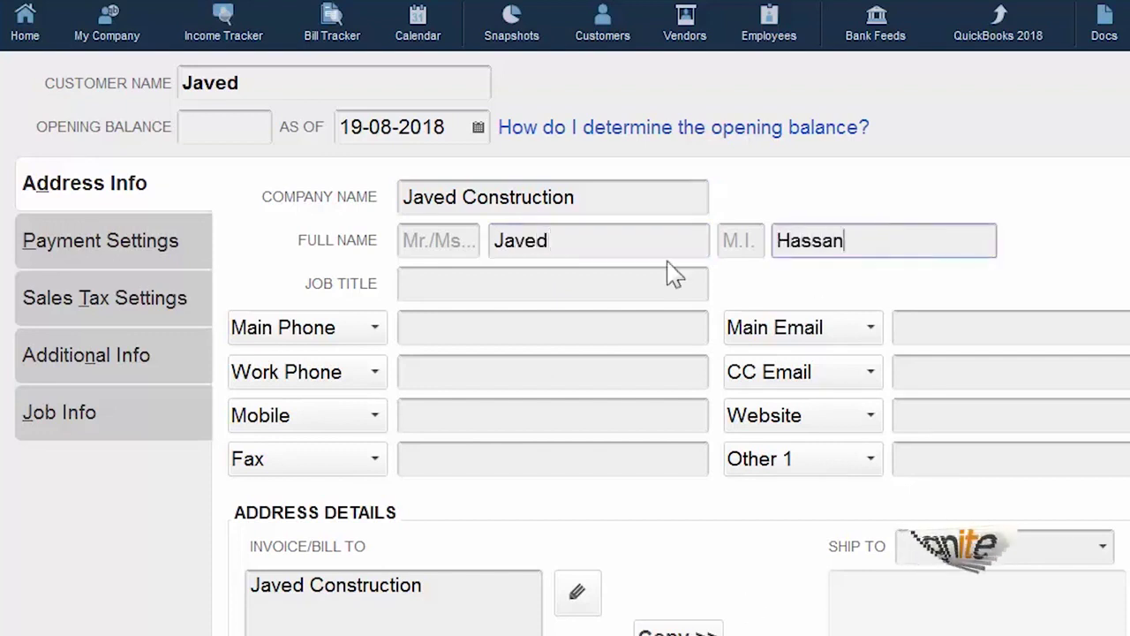
pyautogui.click(654, 287)
pyautogui.write('CEO')
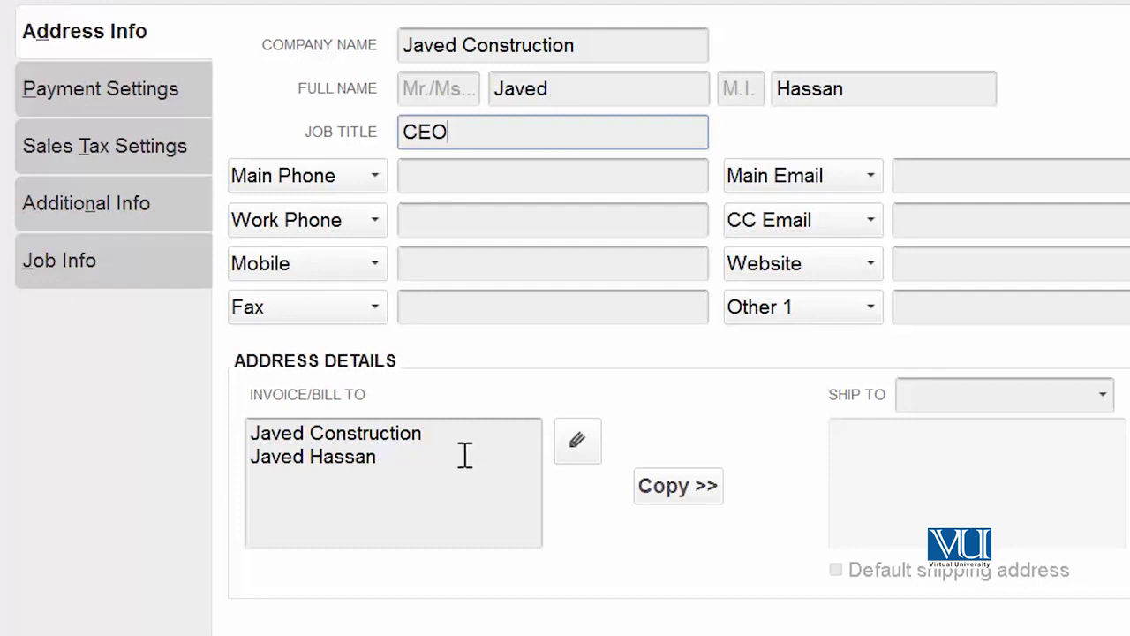
# Replace the contact-name line of the Bill To address with the customer's street and city
pyautogui.moveTo(465, 454); pyautogui.dragTo(232, 457)
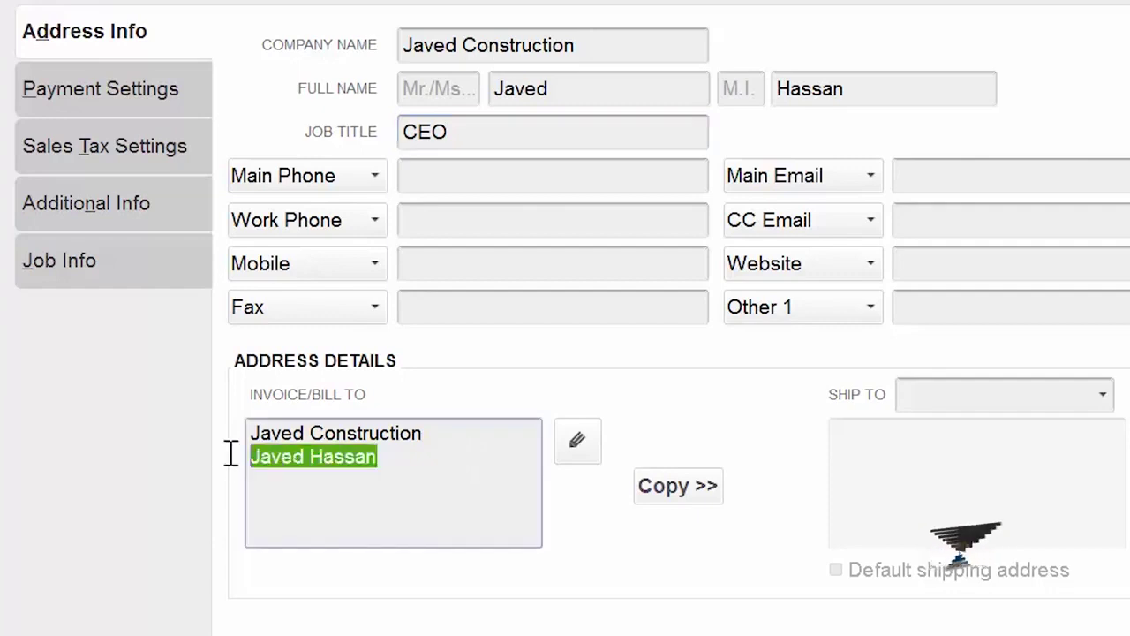
pyautogui.write('Mall Road L')
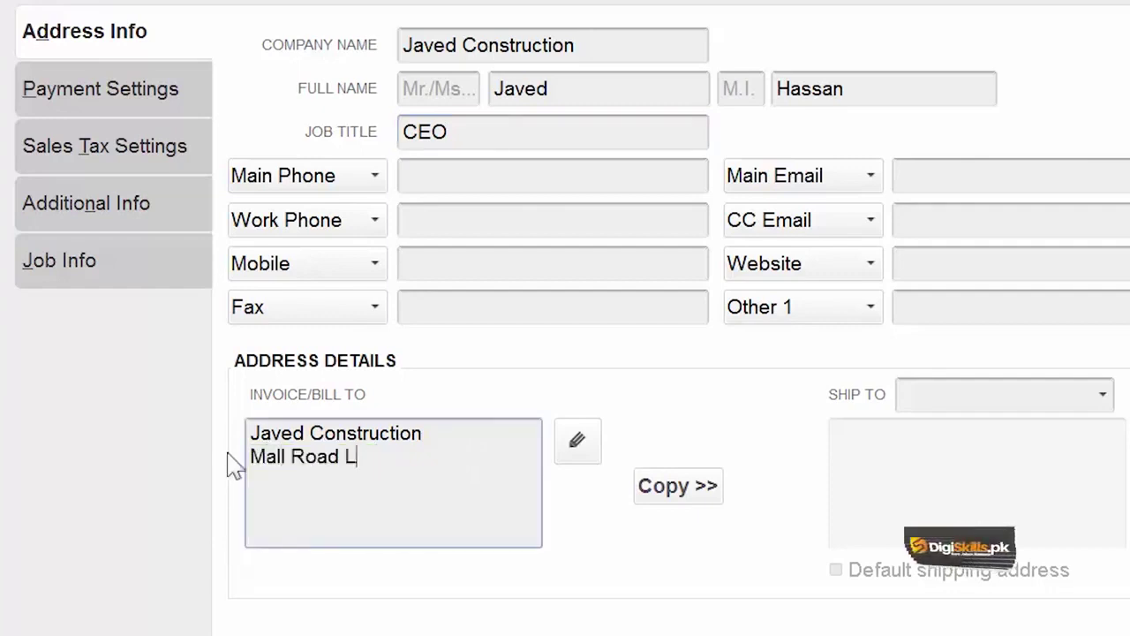
pyautogui.write('ahore')
pyautogui.click(1104, 398)
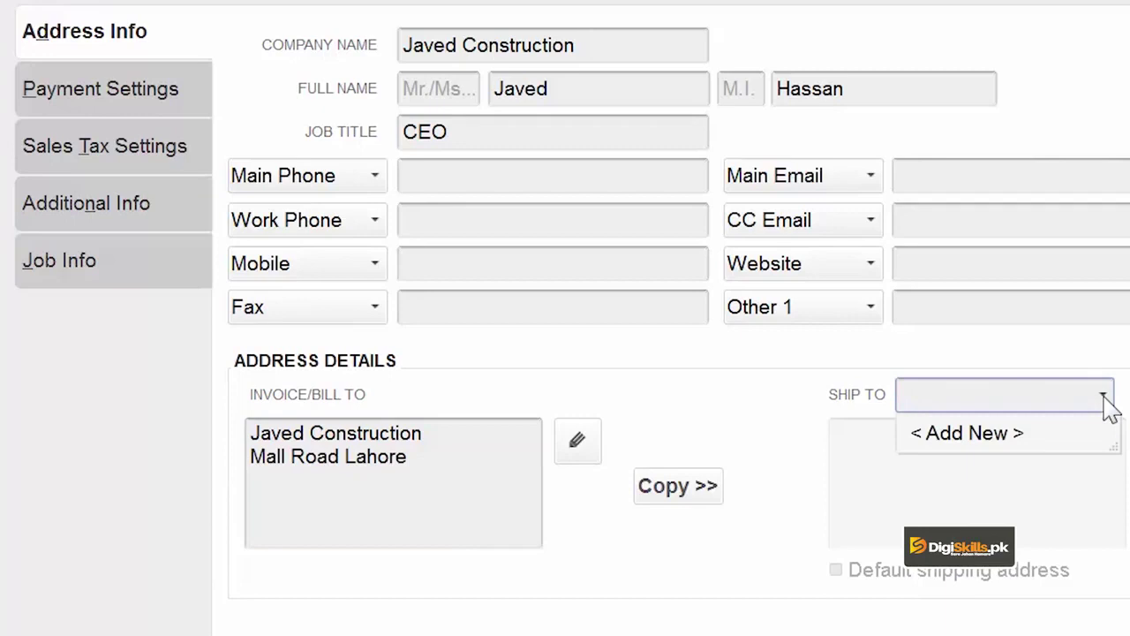
pyautogui.click(1104, 398)
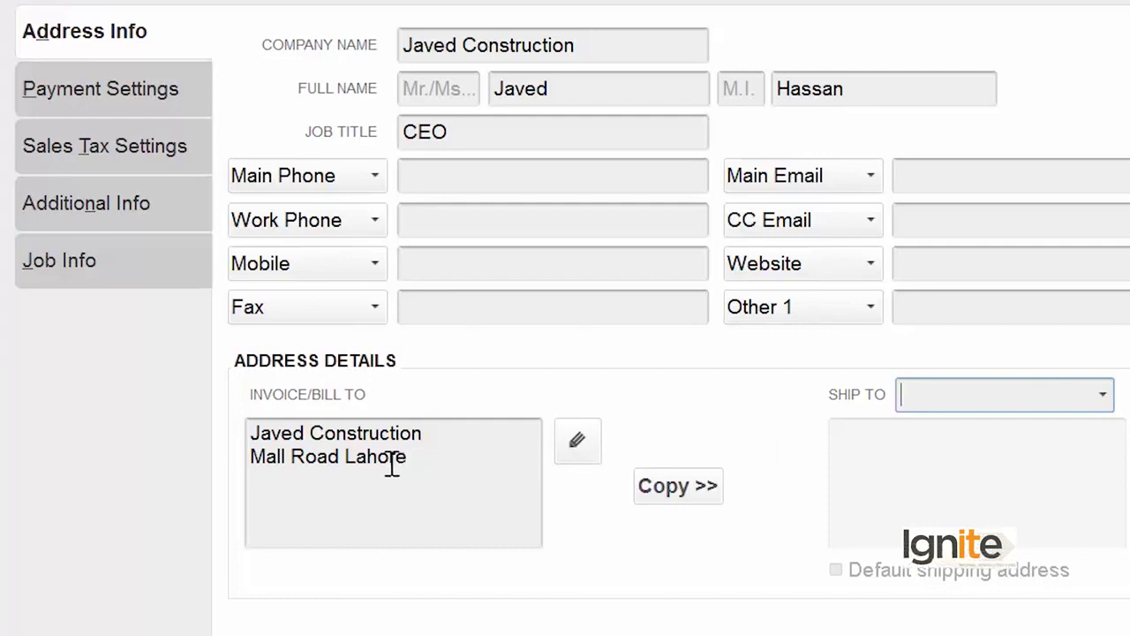
# Copy the Bill To address into a default shipping address named Ship To 1
pyautogui.click(706, 499)
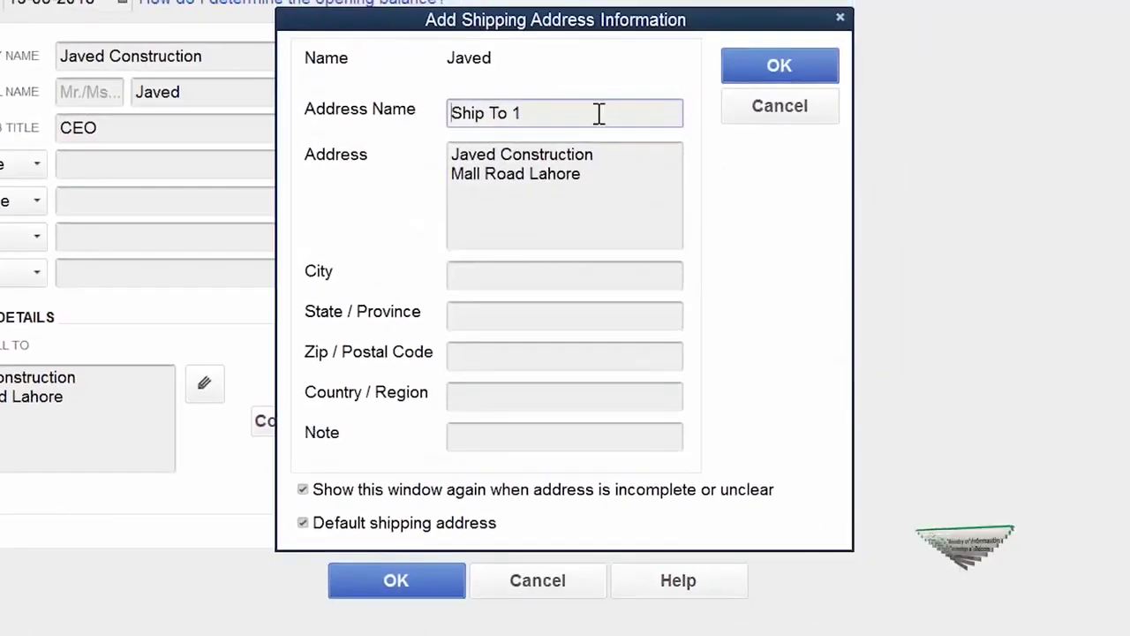
pyautogui.click(782, 68)
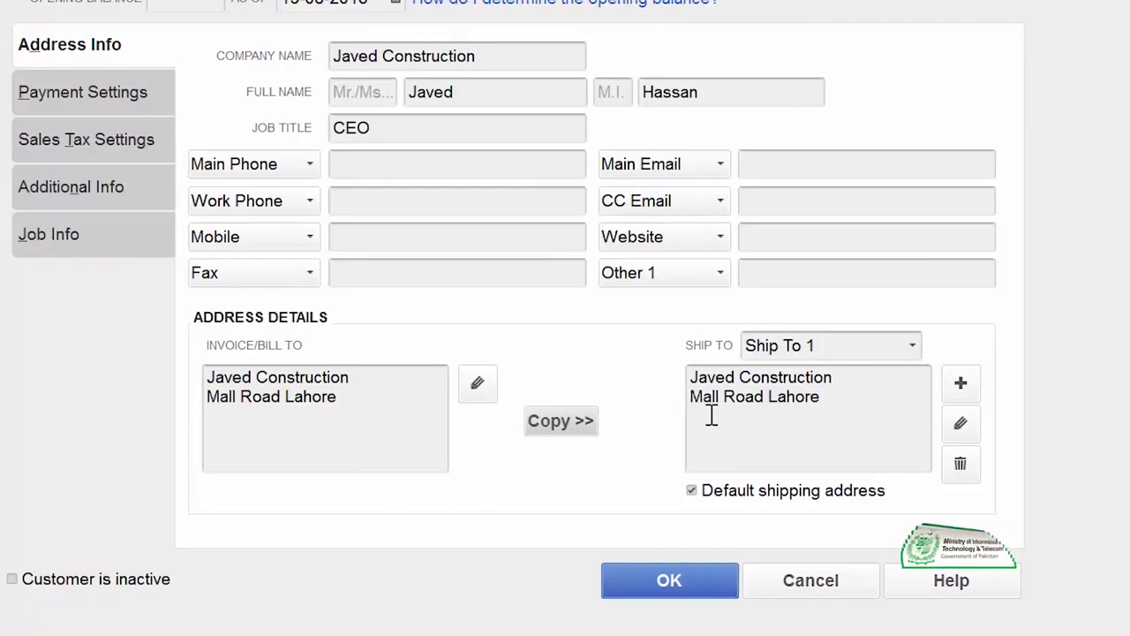
# On Payment Settings, choose Net 15 terms, E-mail delivery, and Check as the payment method
pyautogui.click(126, 91)
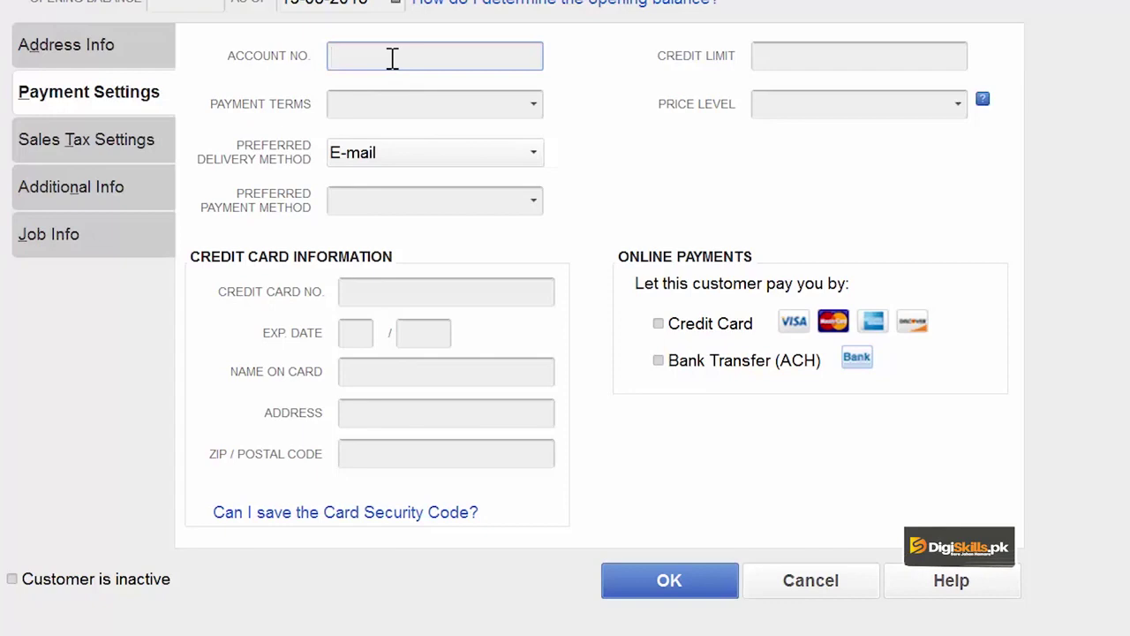
pyautogui.click(534, 106)
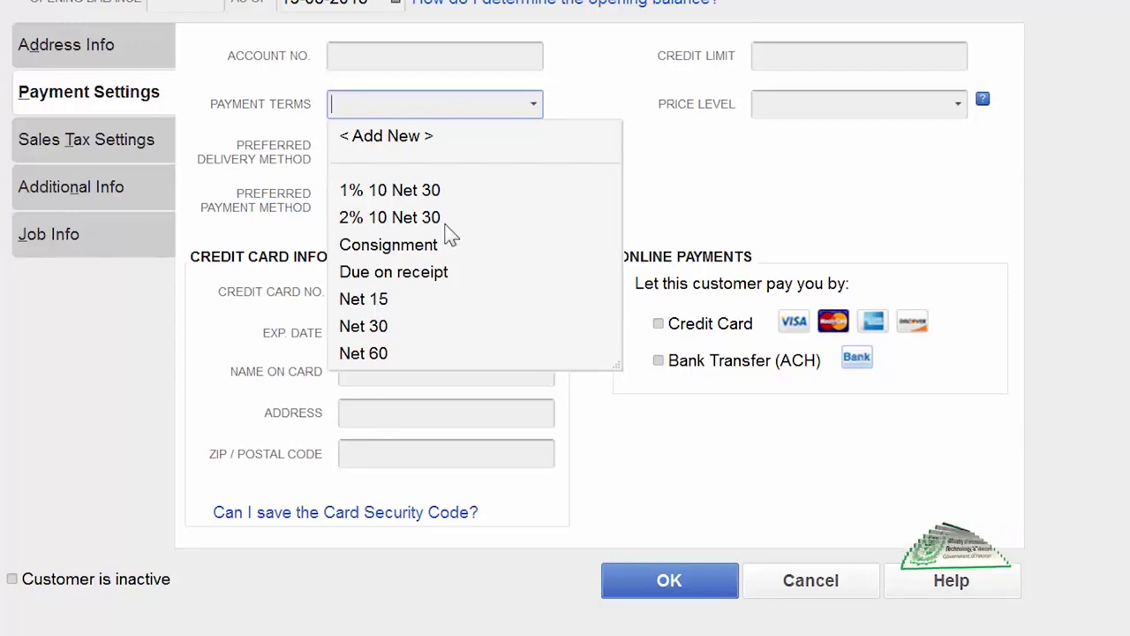
pyautogui.click(425, 300)
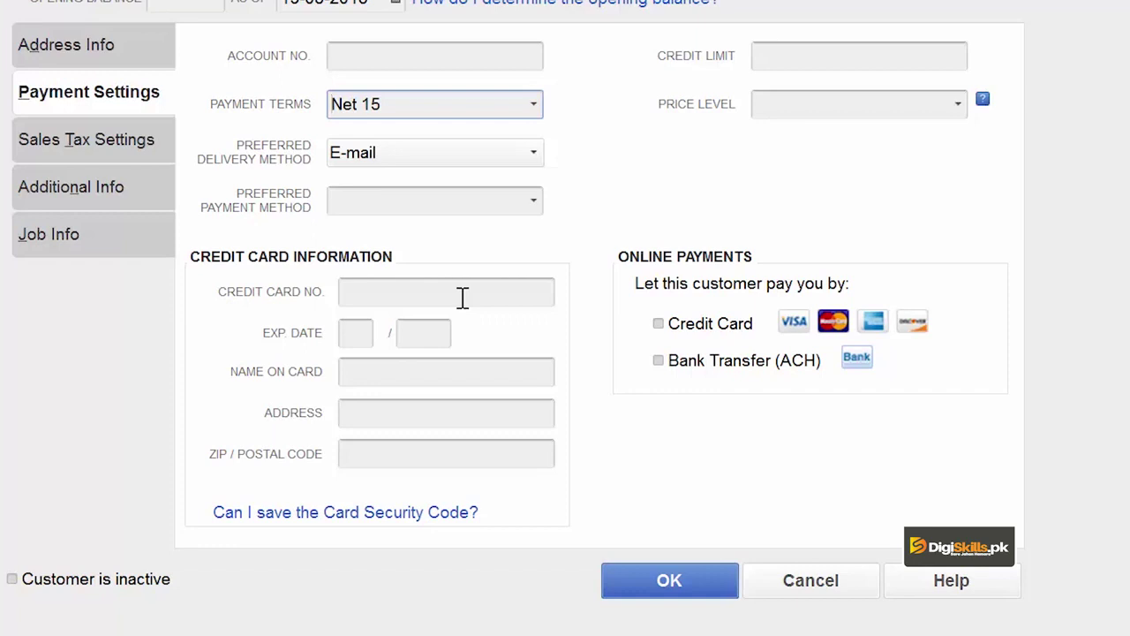
pyautogui.click(532, 207)
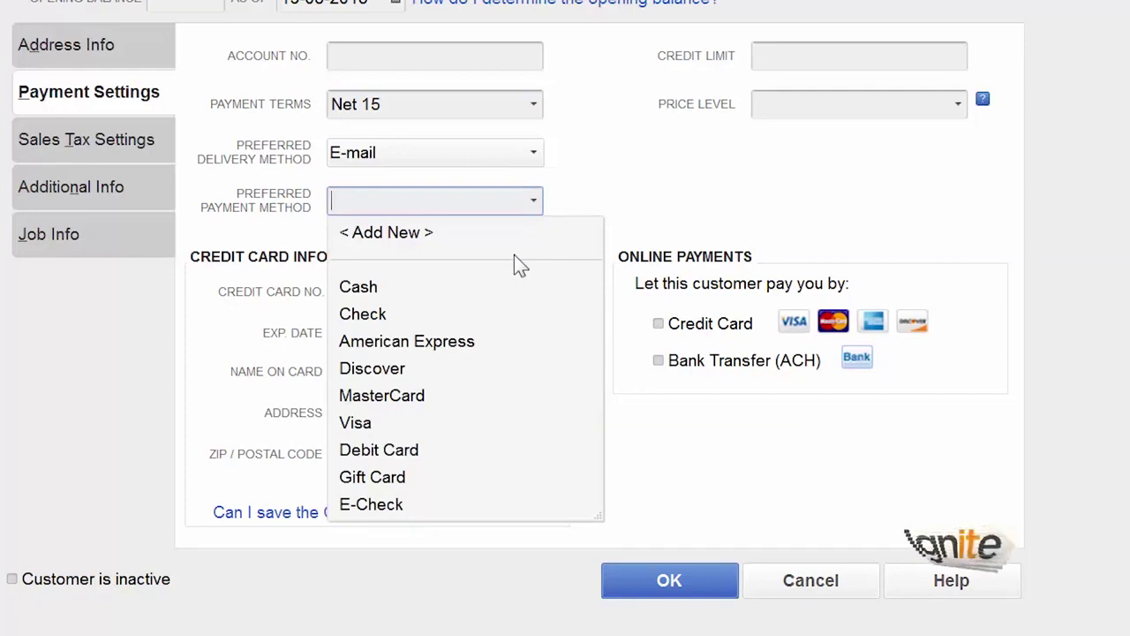
pyautogui.click(481, 323)
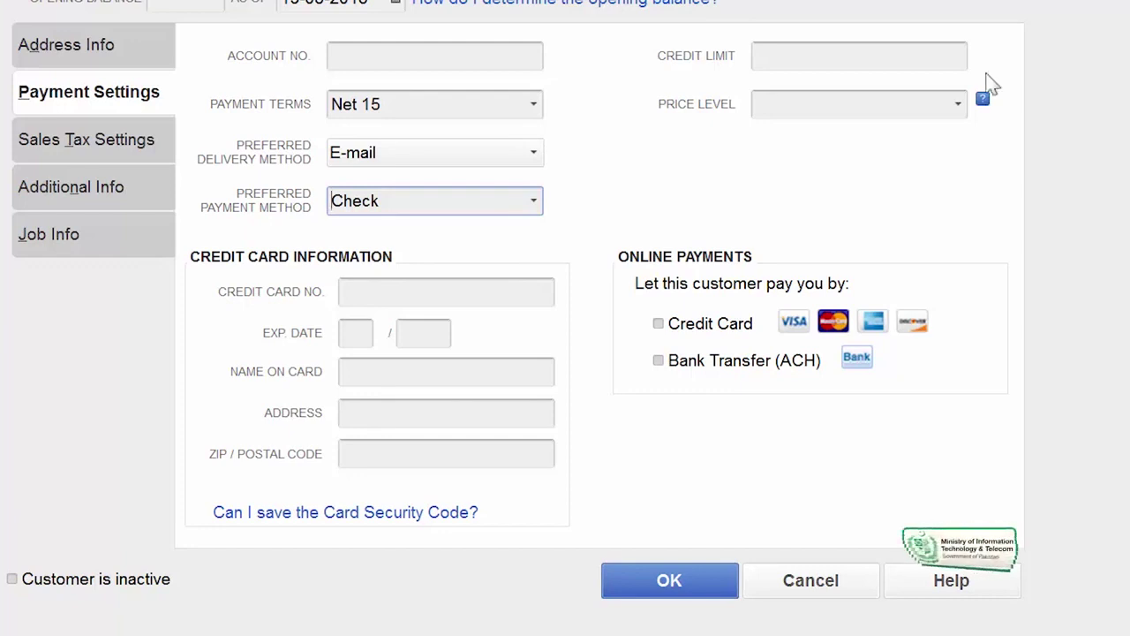
# Enter a credit limit of 200000 for the customer
pyautogui.click(861, 59)
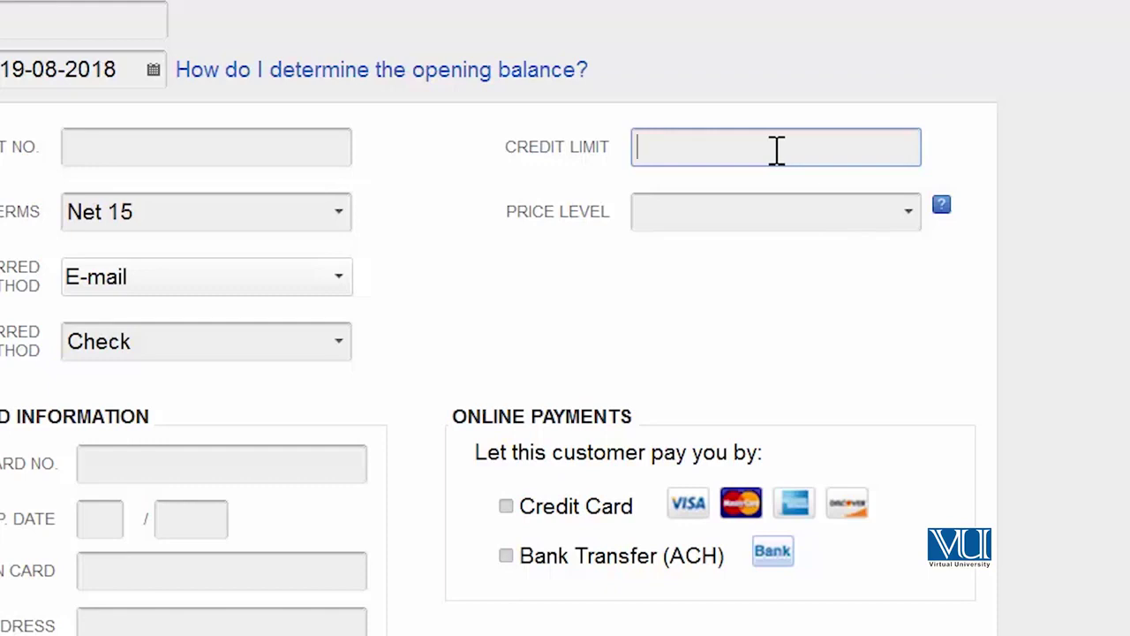
pyautogui.write('200000')
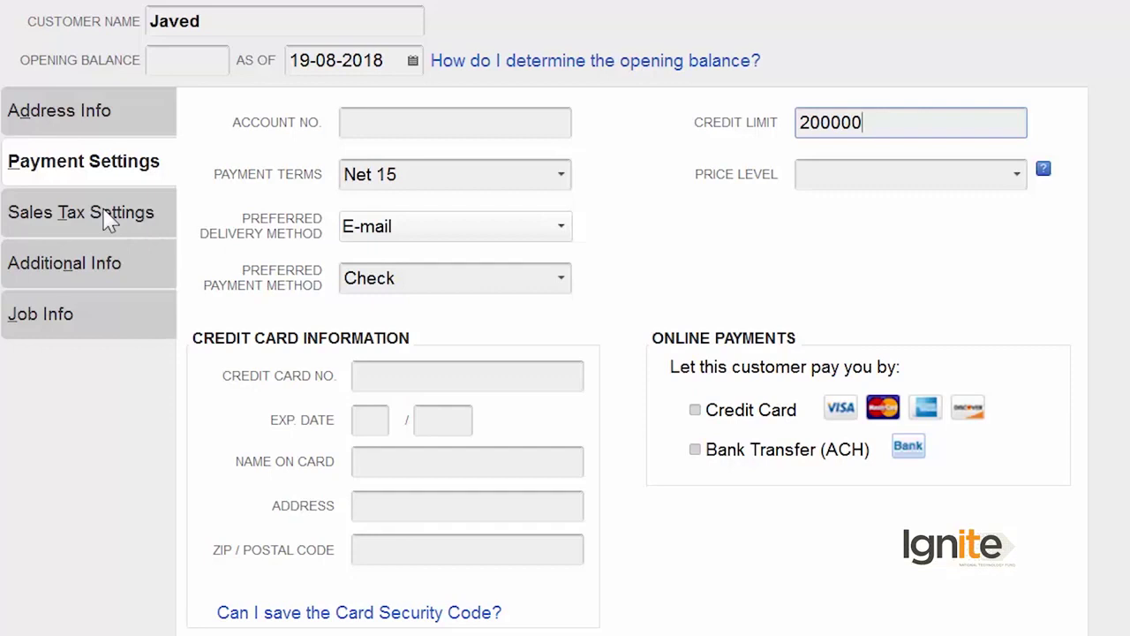
# Set the sales tax code to Tax and the tax item to Out of State
pyautogui.click(107, 222)
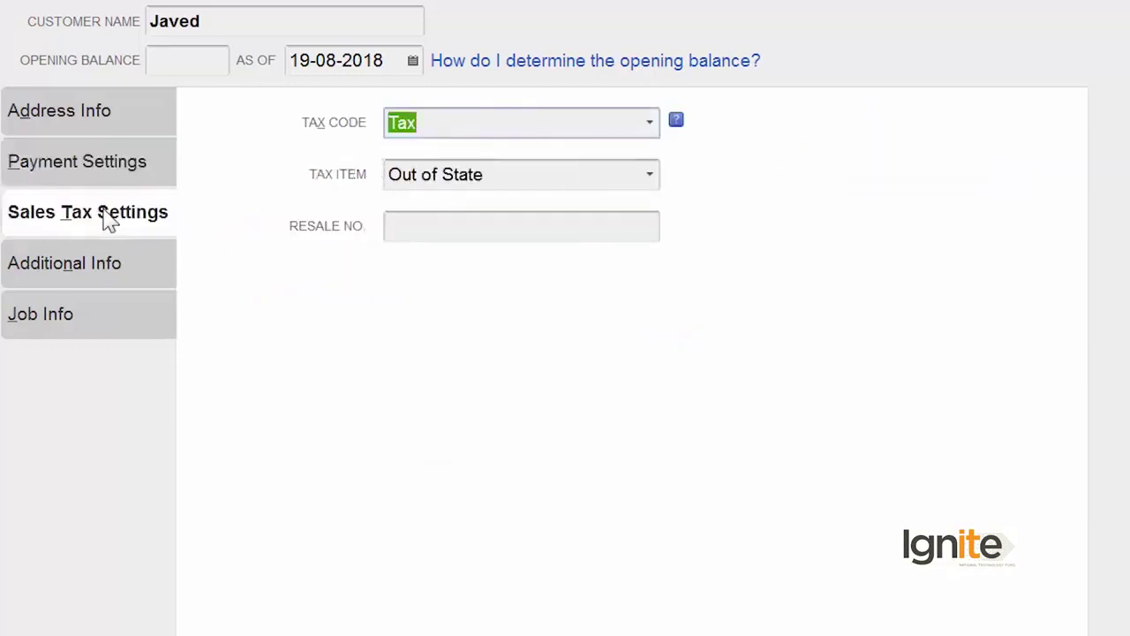
pyautogui.click(652, 124)
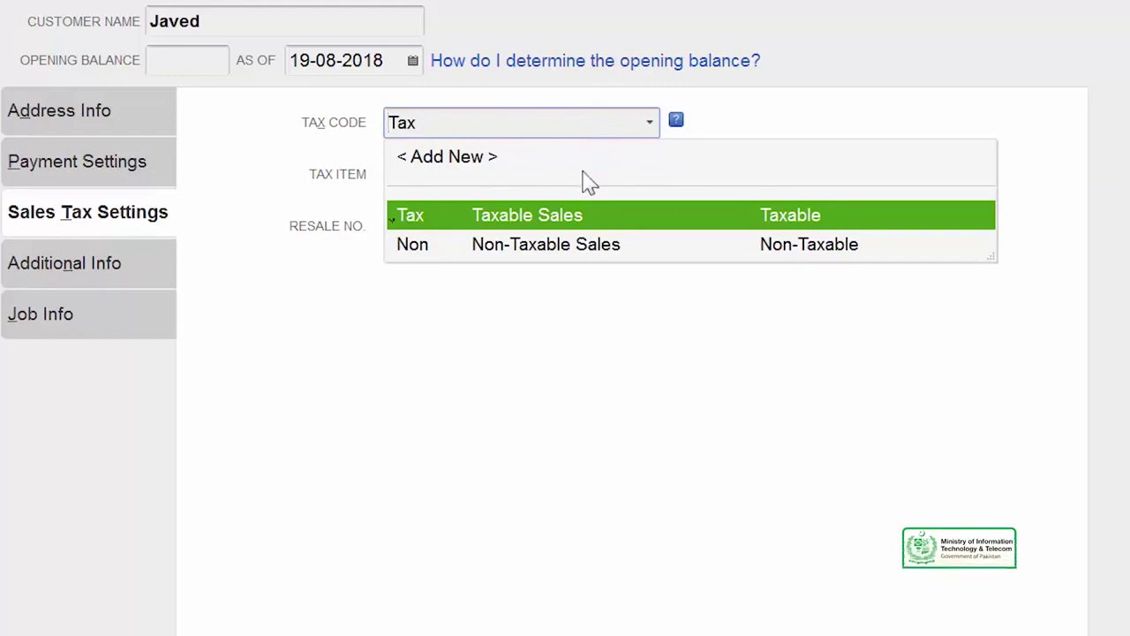
pyautogui.click(590, 247)
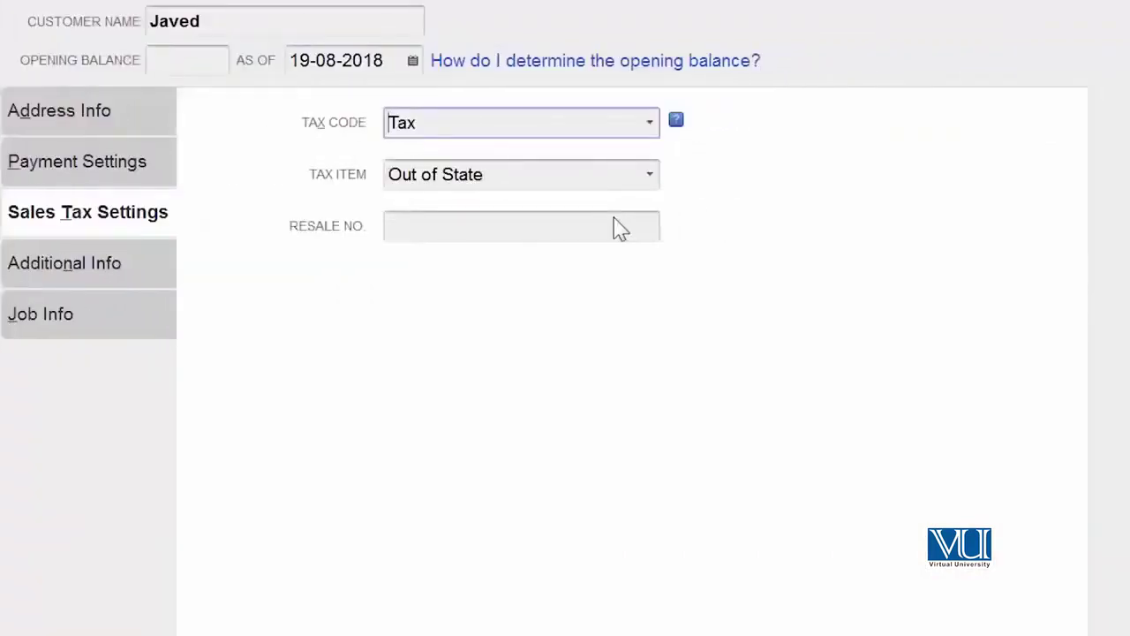
pyautogui.click(649, 176)
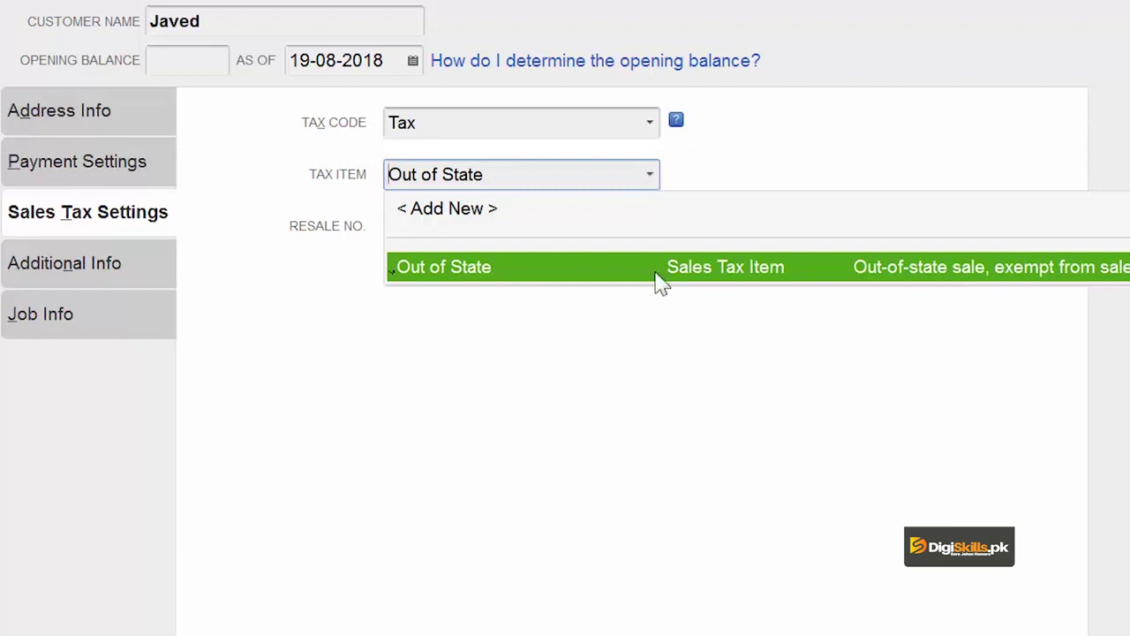
pyautogui.click(644, 363)
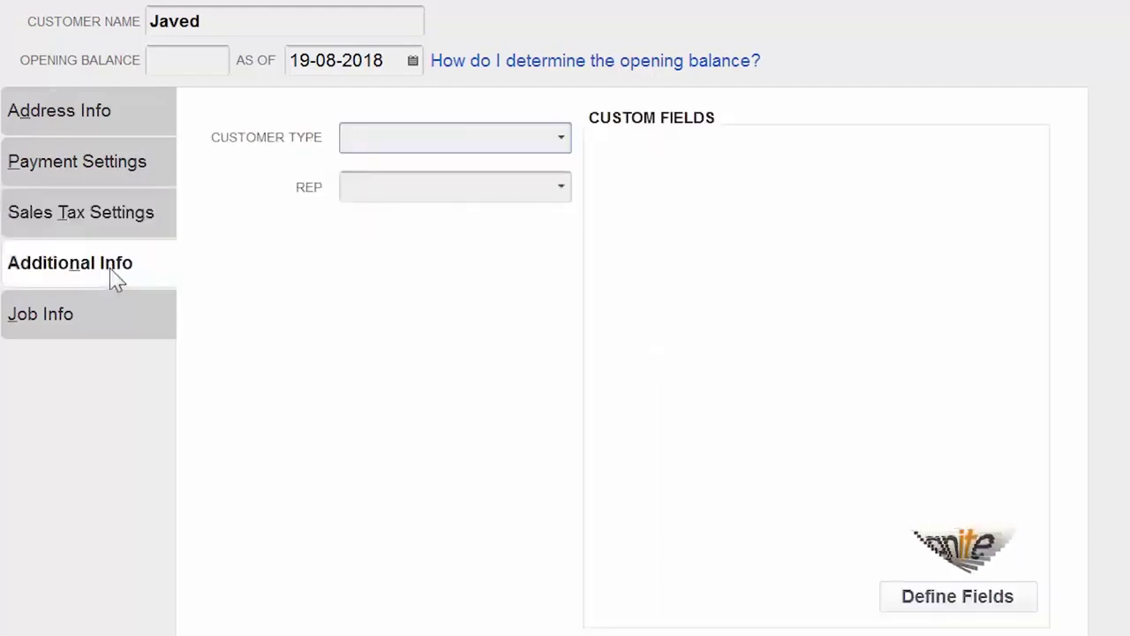
# Create and assign a new Contractor customer type, then view the Job Info page
pyautogui.click(562, 141)
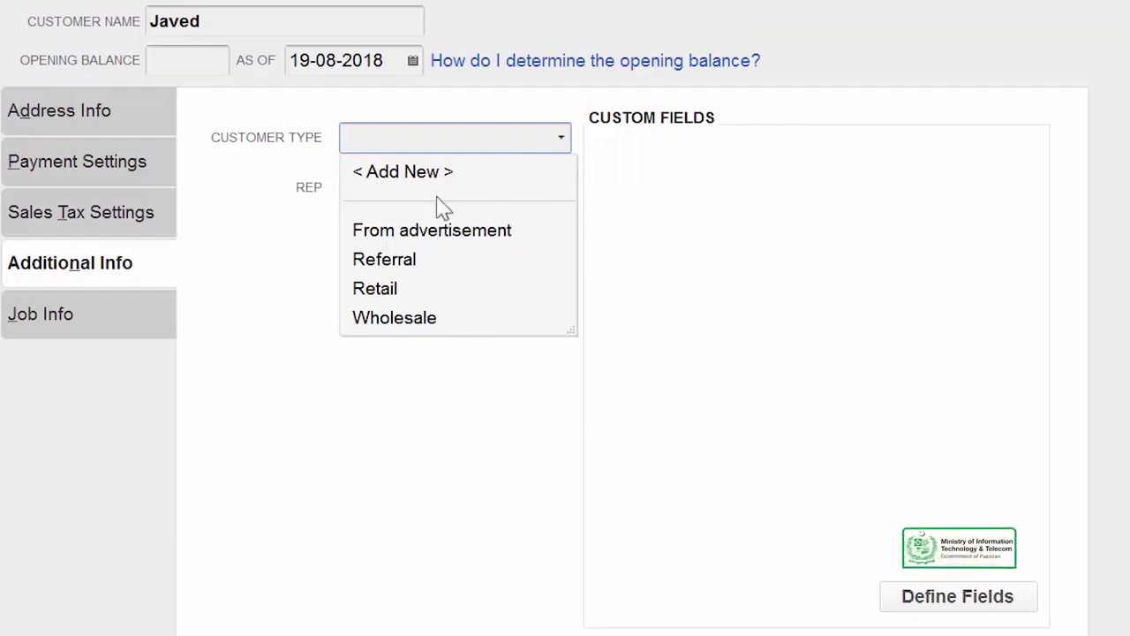
pyautogui.click(441, 173)
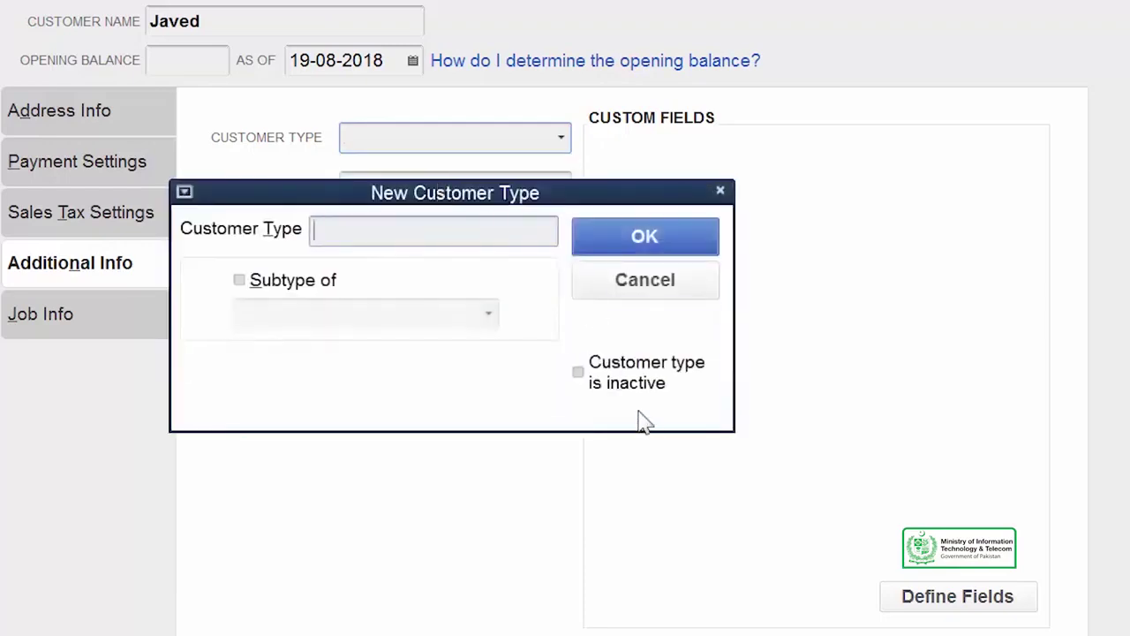
pyautogui.write('Contractor')
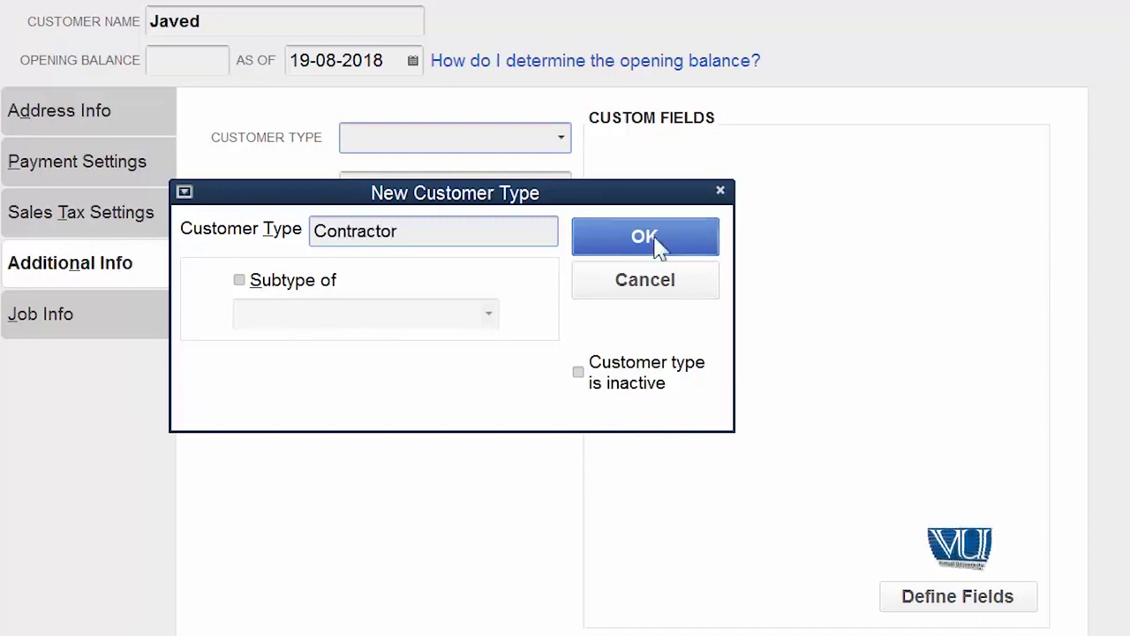
pyautogui.click(655, 244)
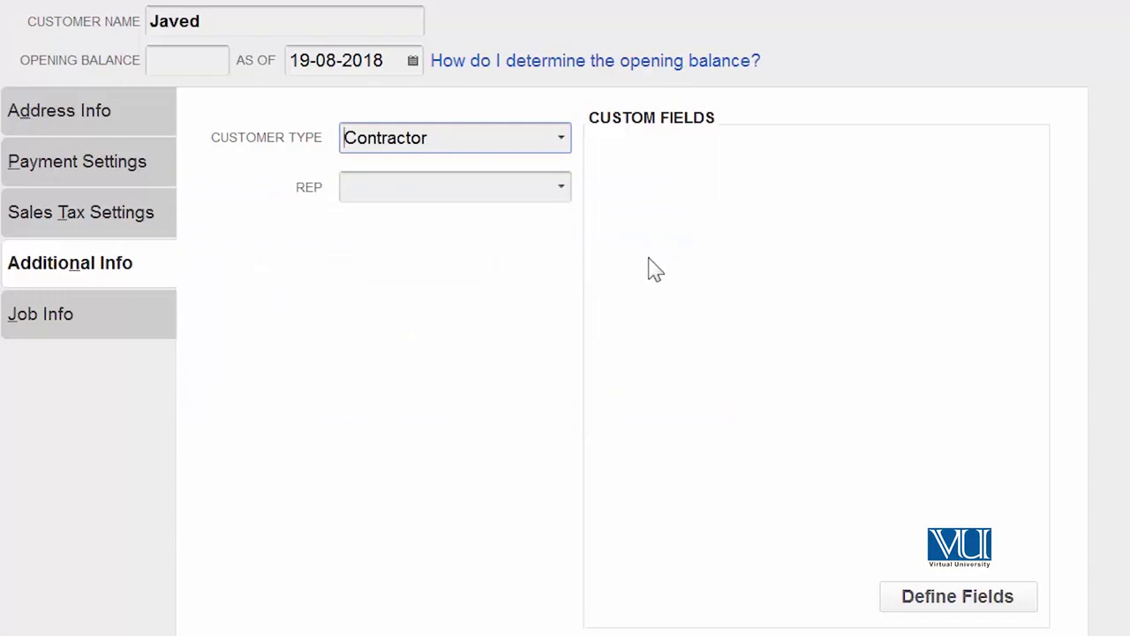
pyautogui.click(75, 324)
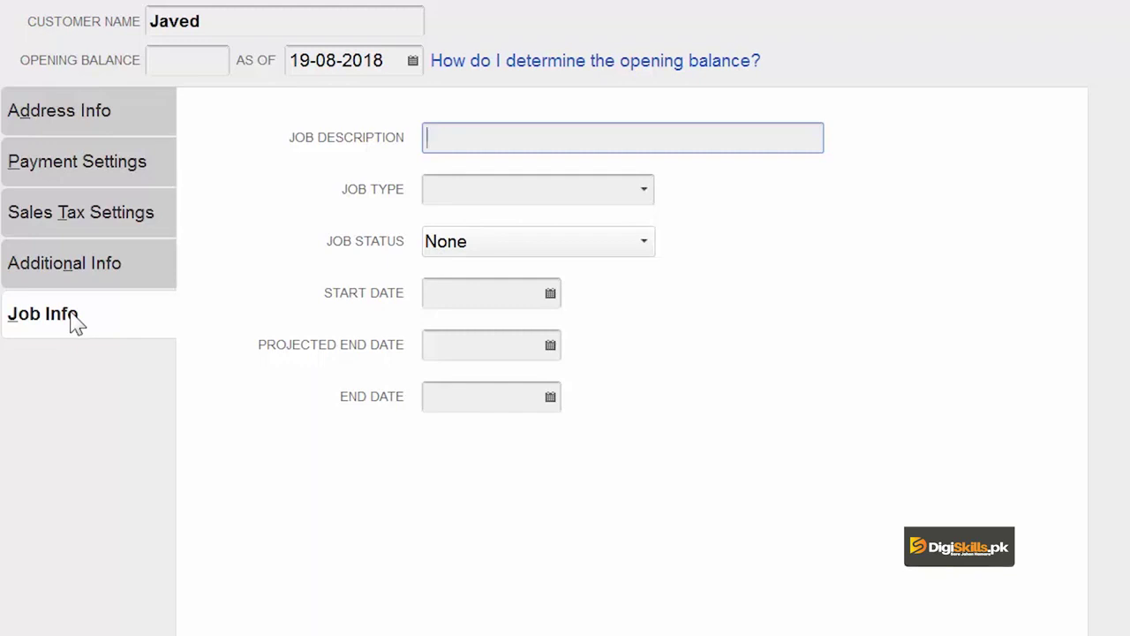
pyautogui.click(652, 190)
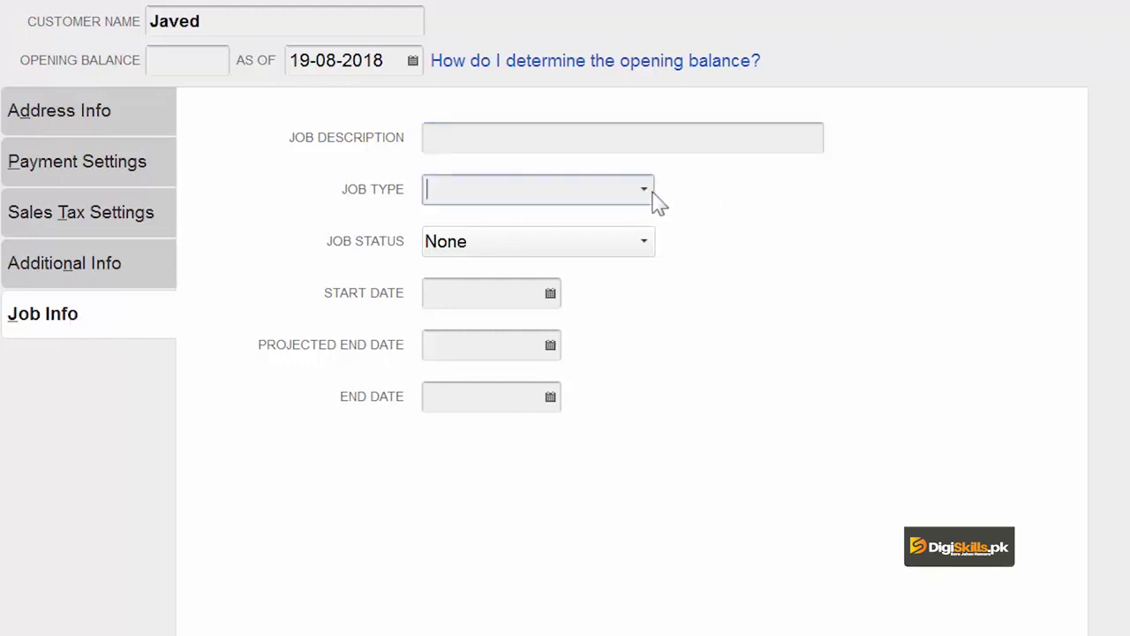
pyautogui.click(649, 190)
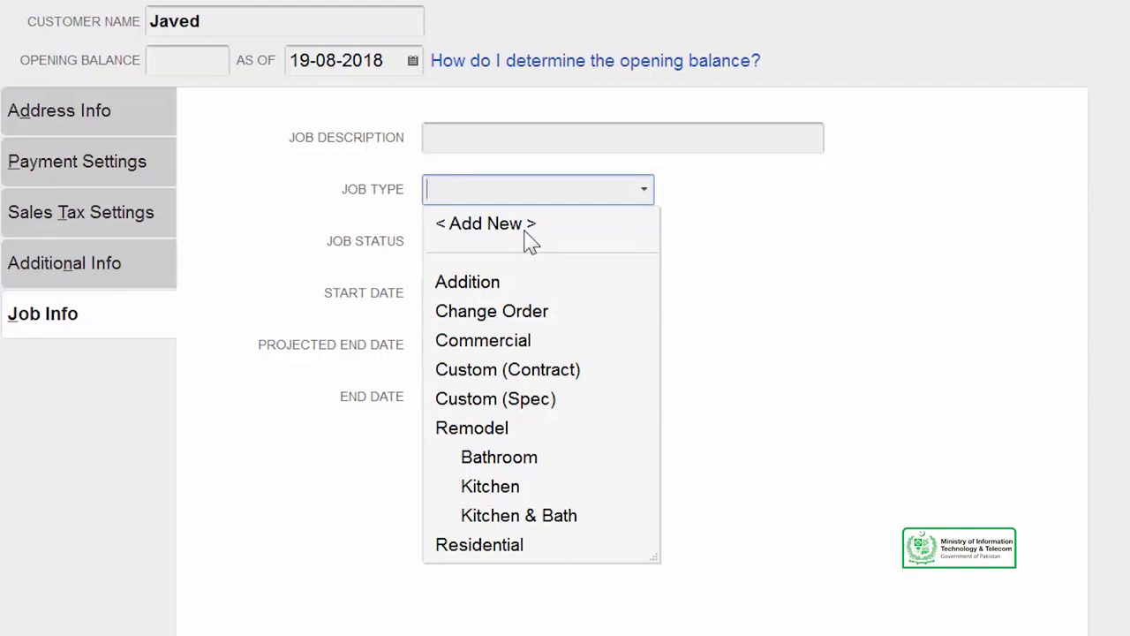
pyautogui.click(673, 268)
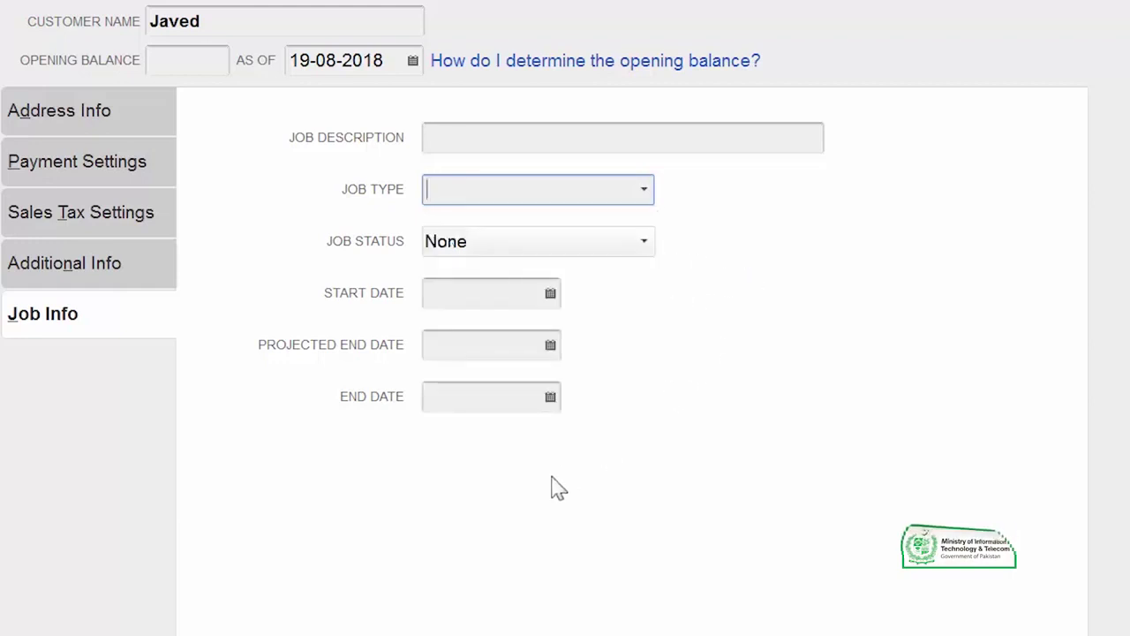